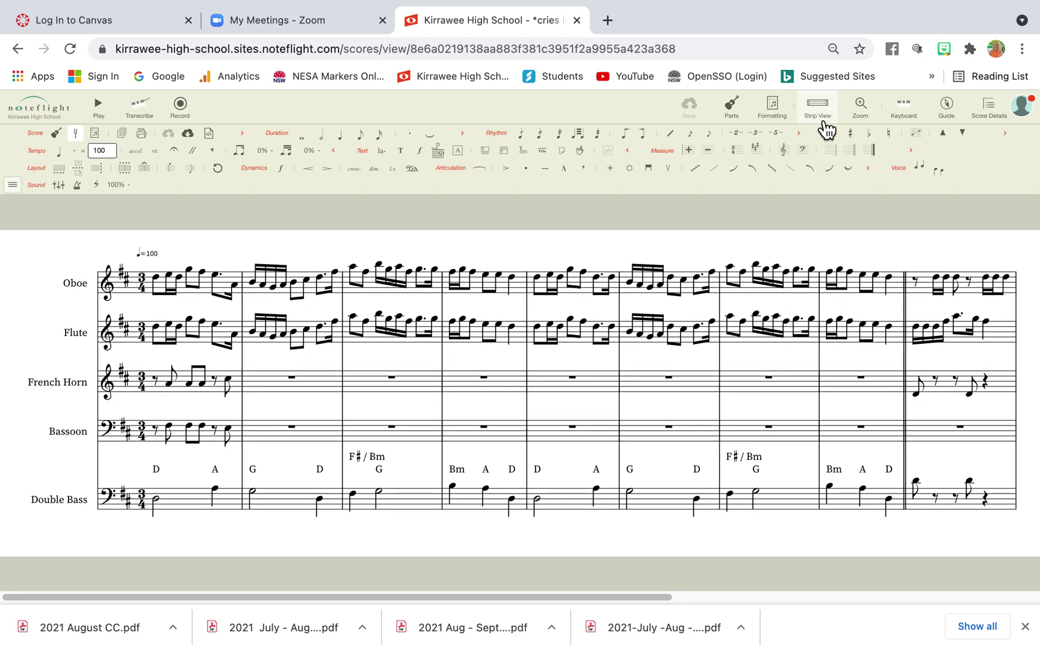
Switch the five-instrument score from Strip View to Page View and scroll down its pages
{"action": "left_click", "coordinate": [824, 128]}
{"action": "left_click", "coordinate": [819, 142]}
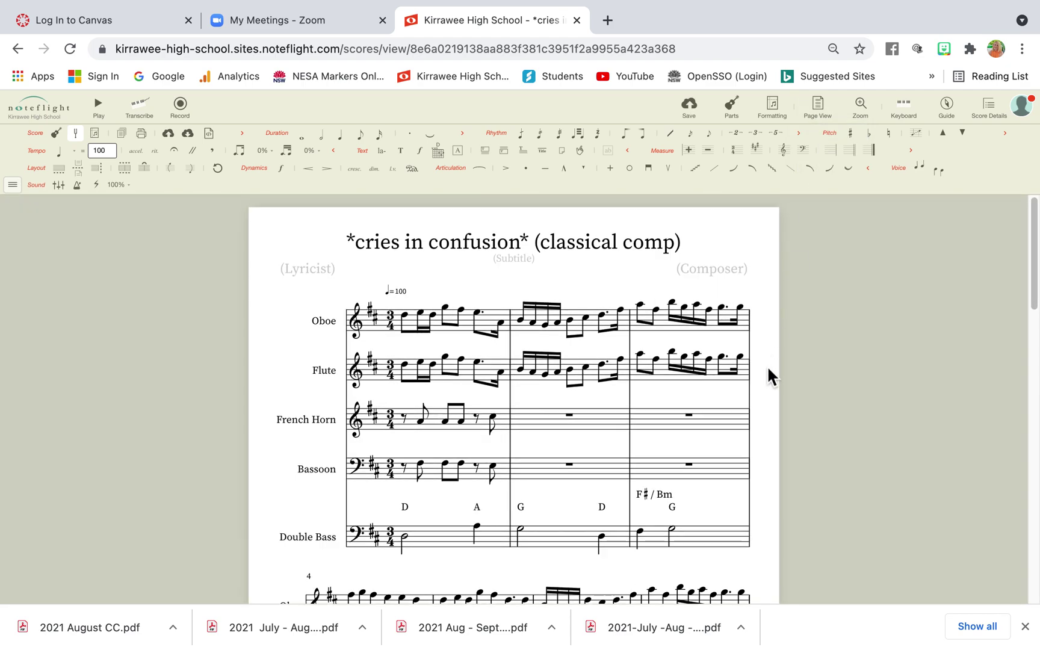
{"action": "scroll", "coordinate": [766, 366], "scroll_direction": "down", "scroll_amount": 1}
{"action": "scroll", "coordinate": [767, 366], "scroll_direction": "down", "scroll_amount": 3}
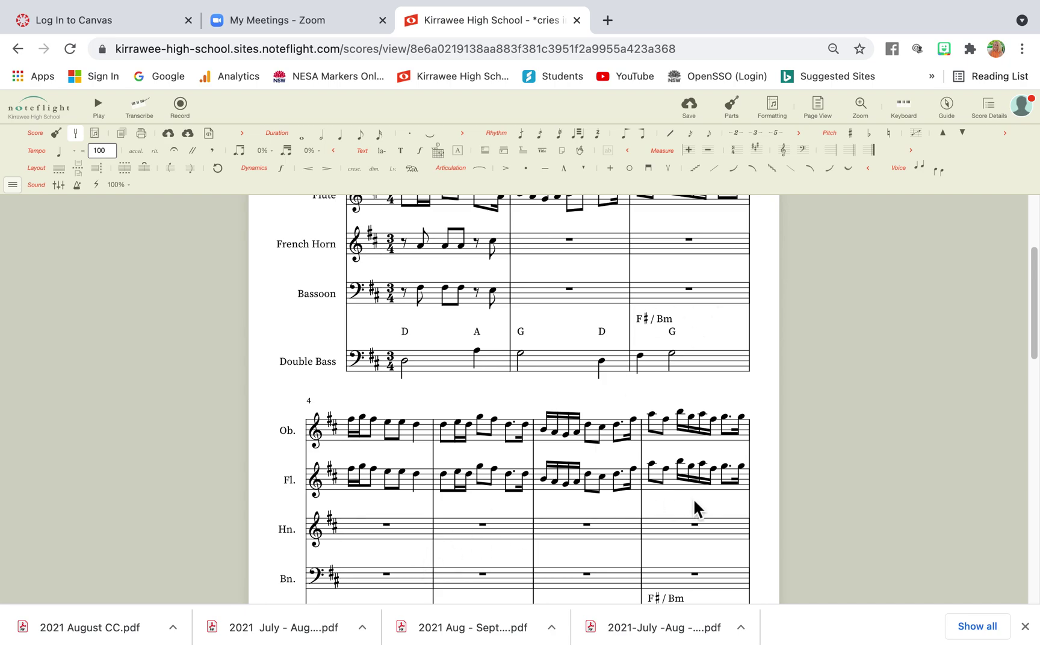
{"action": "scroll", "coordinate": [695, 503], "scroll_direction": "down", "scroll_amount": 10}
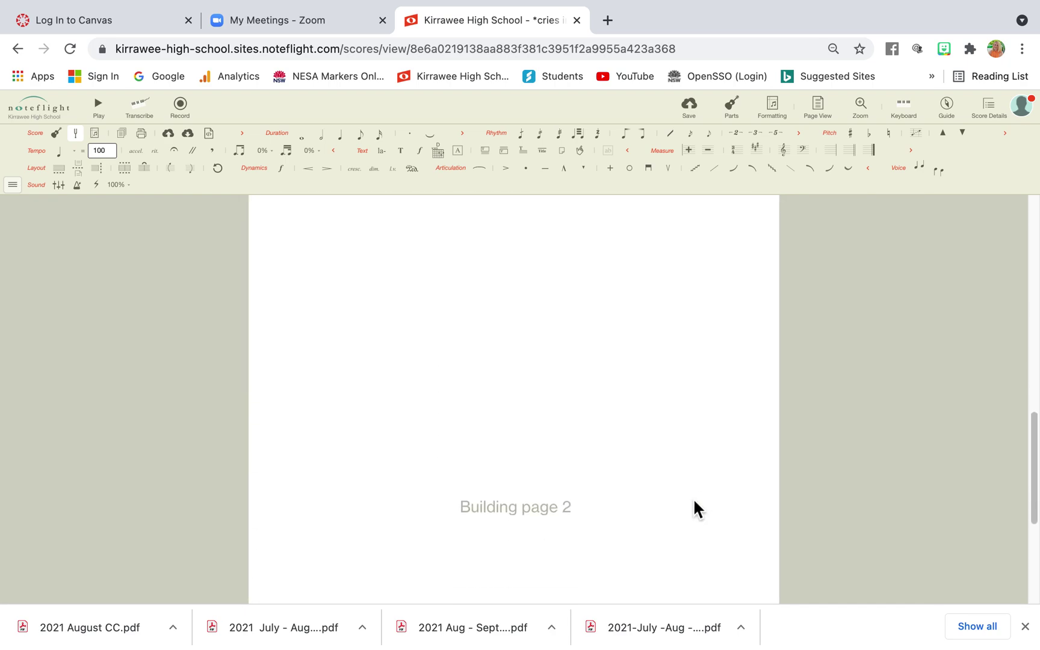
Review the pages back up to the top and bring up the Formatting panel
{"action": "scroll", "coordinate": [693, 501], "scroll_direction": "up", "scroll_amount": 10}
{"action": "scroll", "coordinate": [695, 508], "scroll_direction": "down", "scroll_amount": 1}
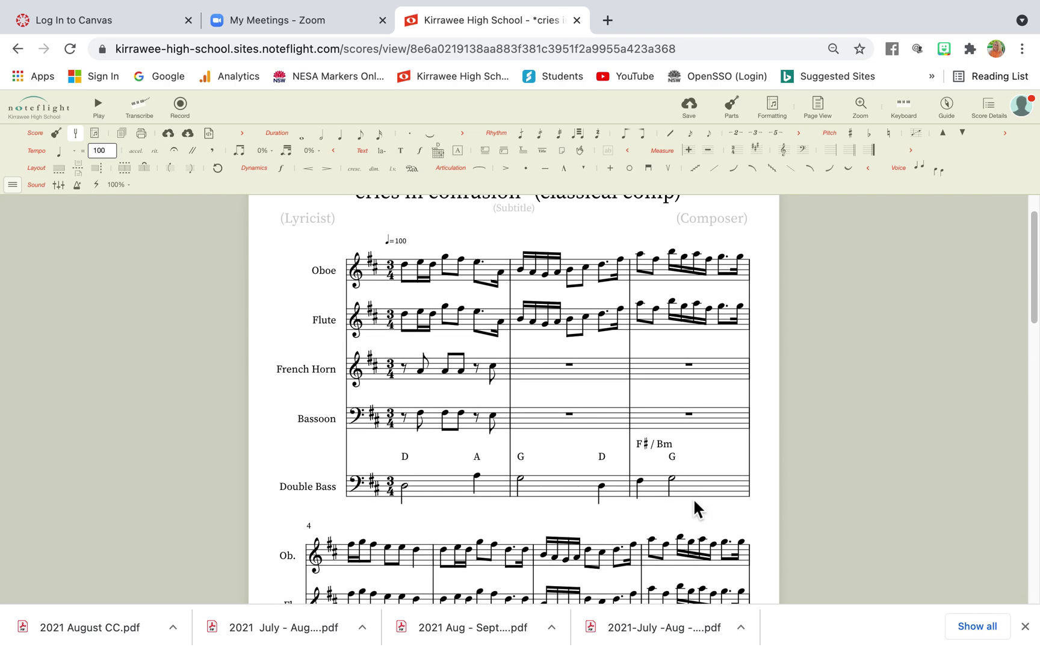
{"action": "scroll", "coordinate": [695, 508], "scroll_direction": "down", "scroll_amount": 18}
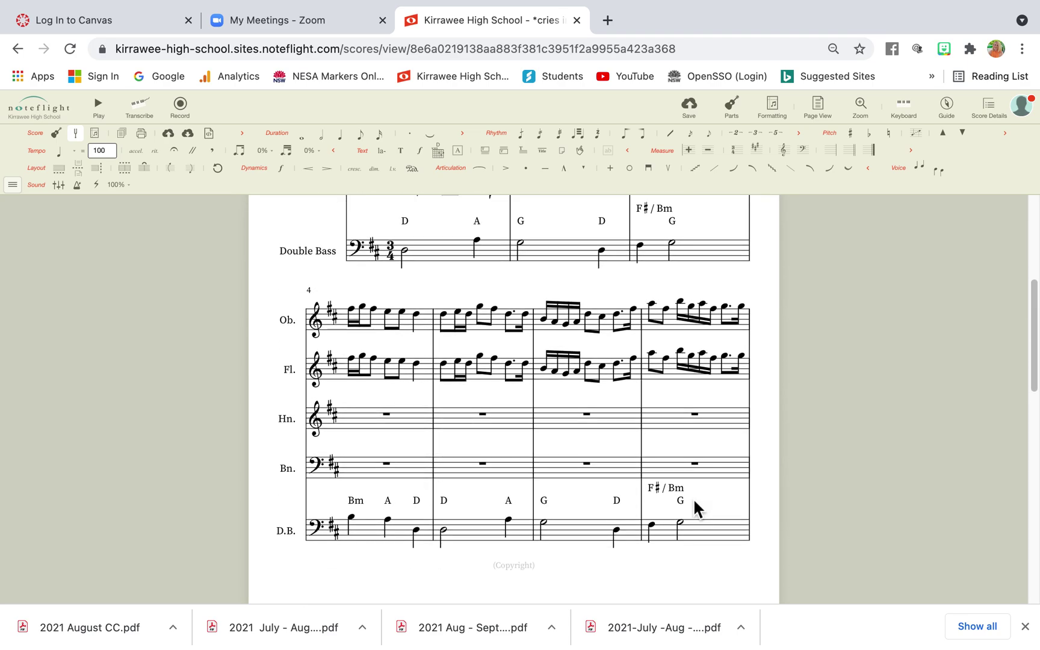
{"action": "scroll", "coordinate": [693, 510], "scroll_direction": "up", "scroll_amount": 15}
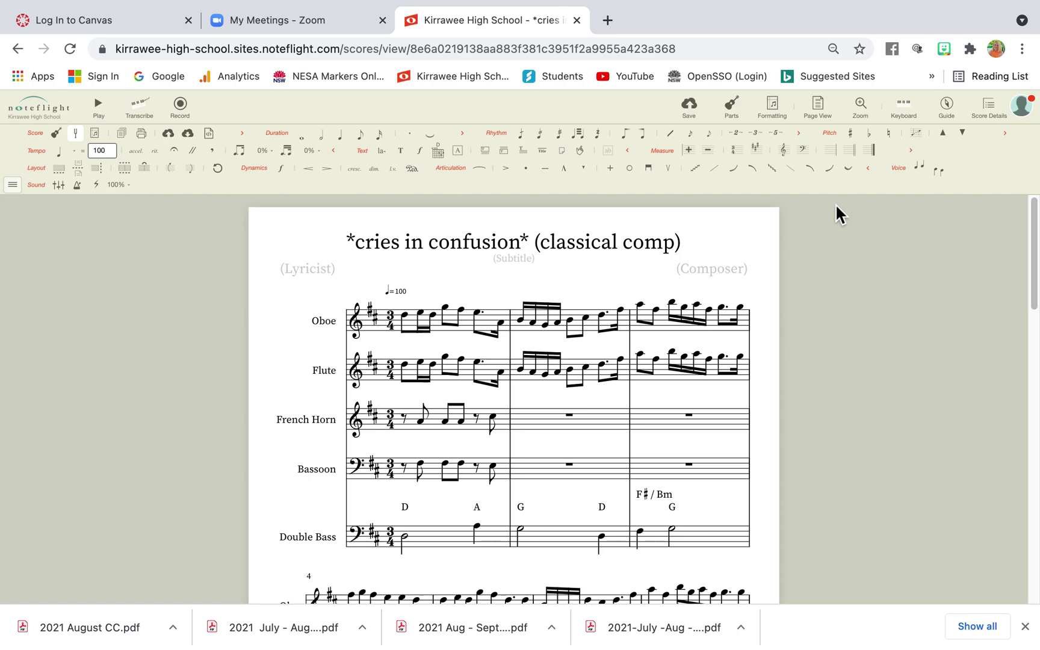
{"action": "left_click", "coordinate": [778, 112]}
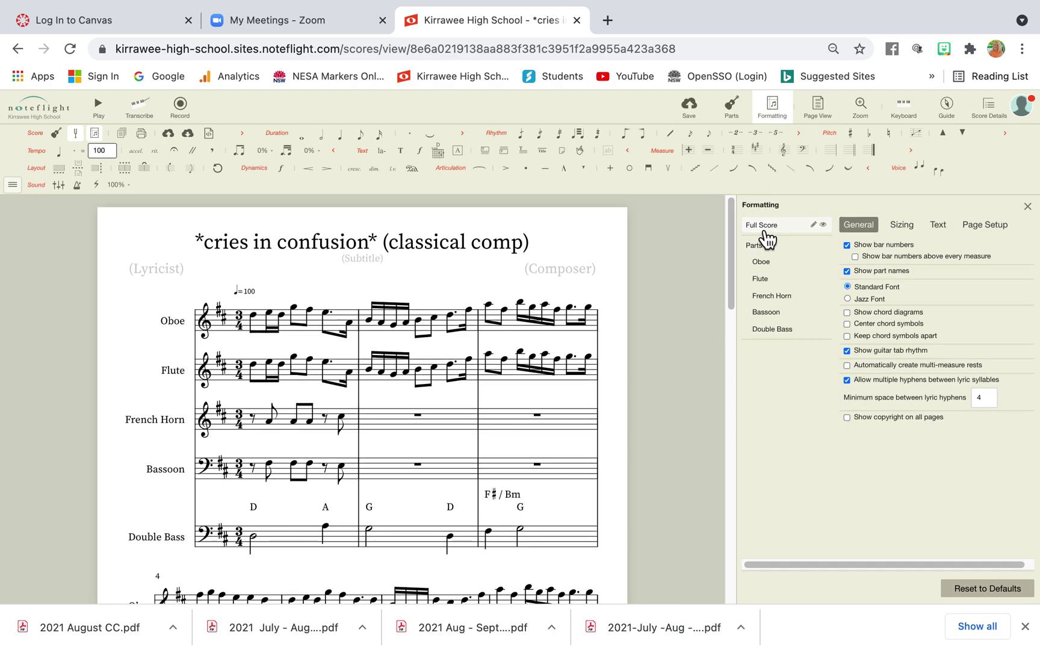
Shrink the full score's note size from 6 px to 4 px under Sizing, then close Formatting
{"action": "left_click", "coordinate": [903, 229]}
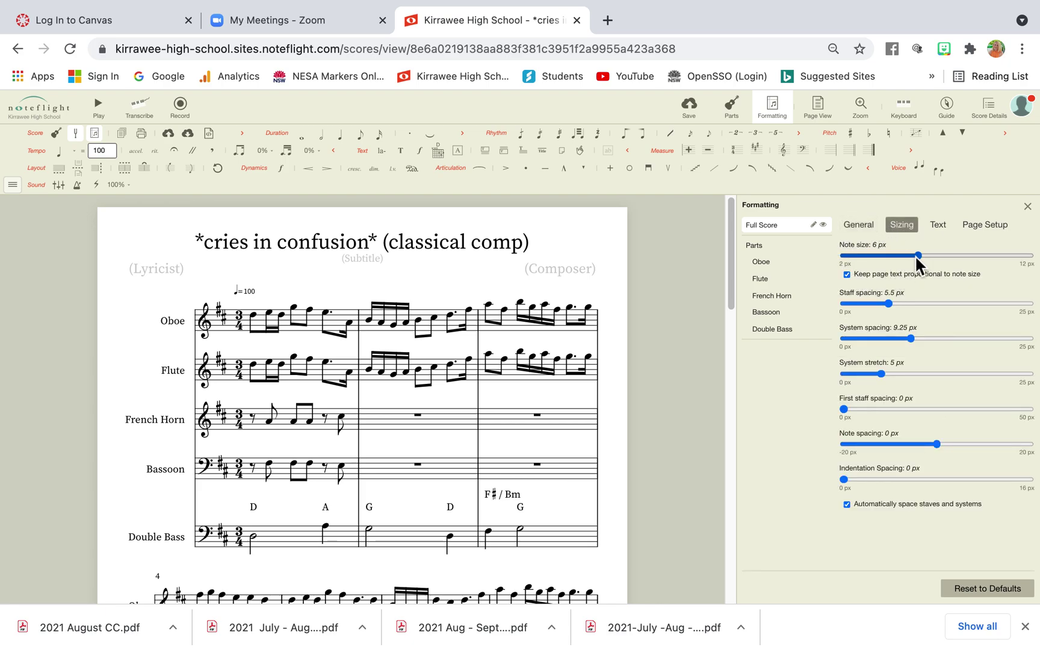
{"action": "left_click_drag", "start_coordinate": [916, 256], "coordinate": [882, 262]}
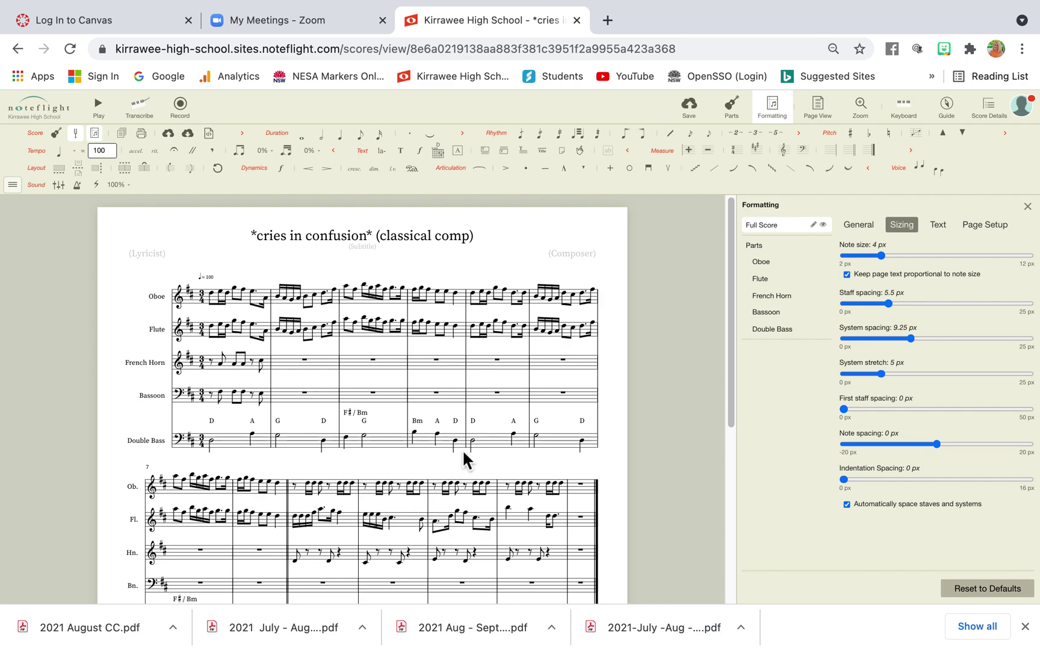
{"action": "left_click", "coordinate": [775, 107]}
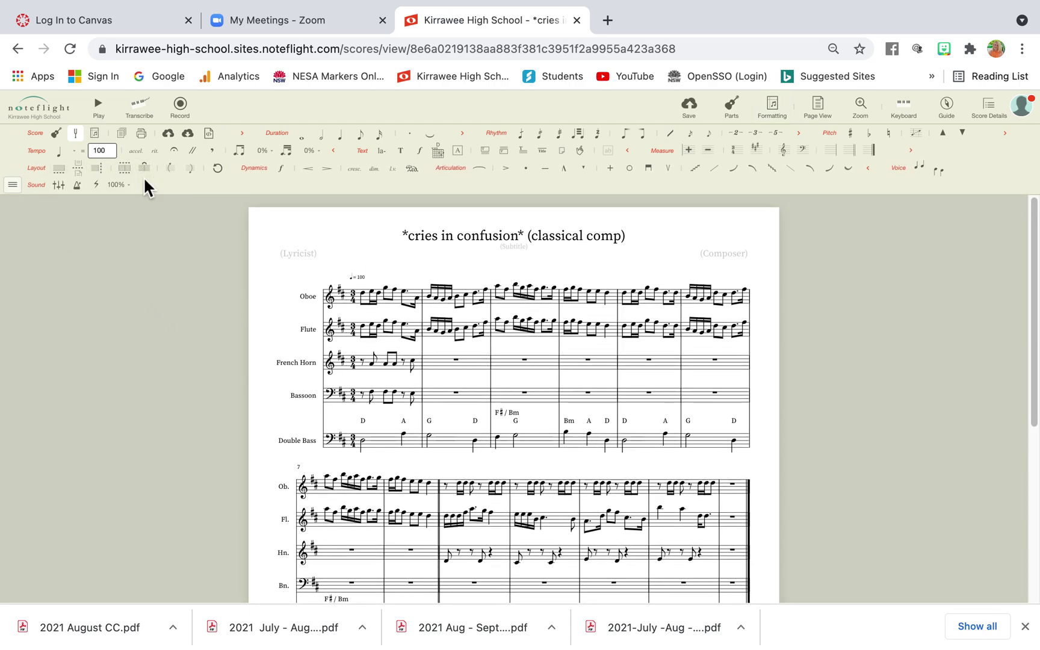
Select the oboe's bar 5, try Move Above, then return the bar to its normal position
{"action": "left_click", "coordinate": [643, 298]}
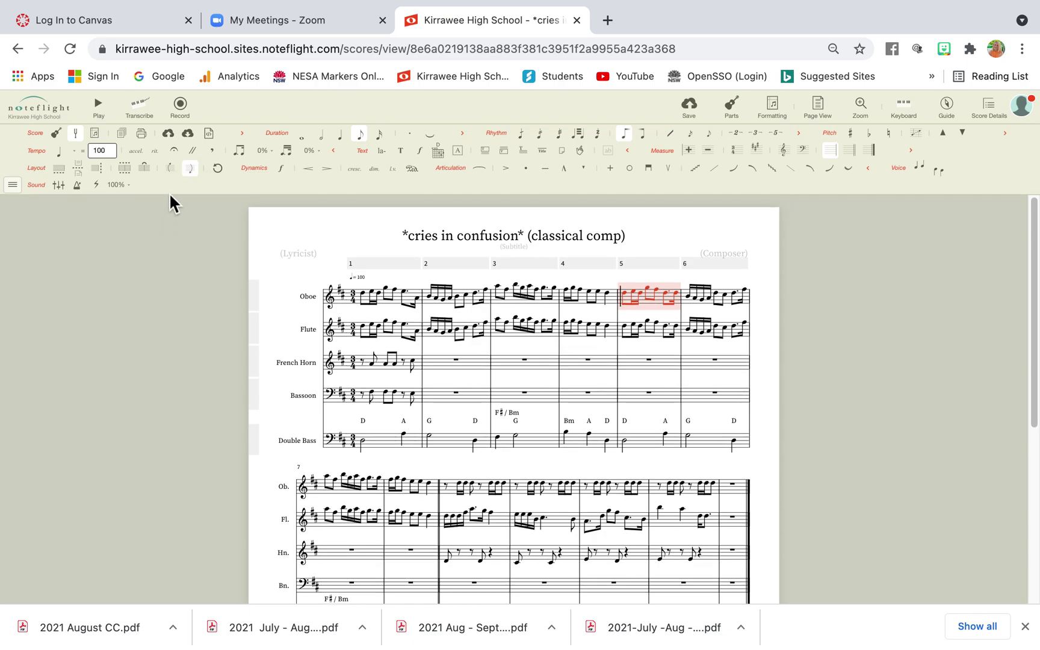
{"action": "left_click", "coordinate": [172, 169]}
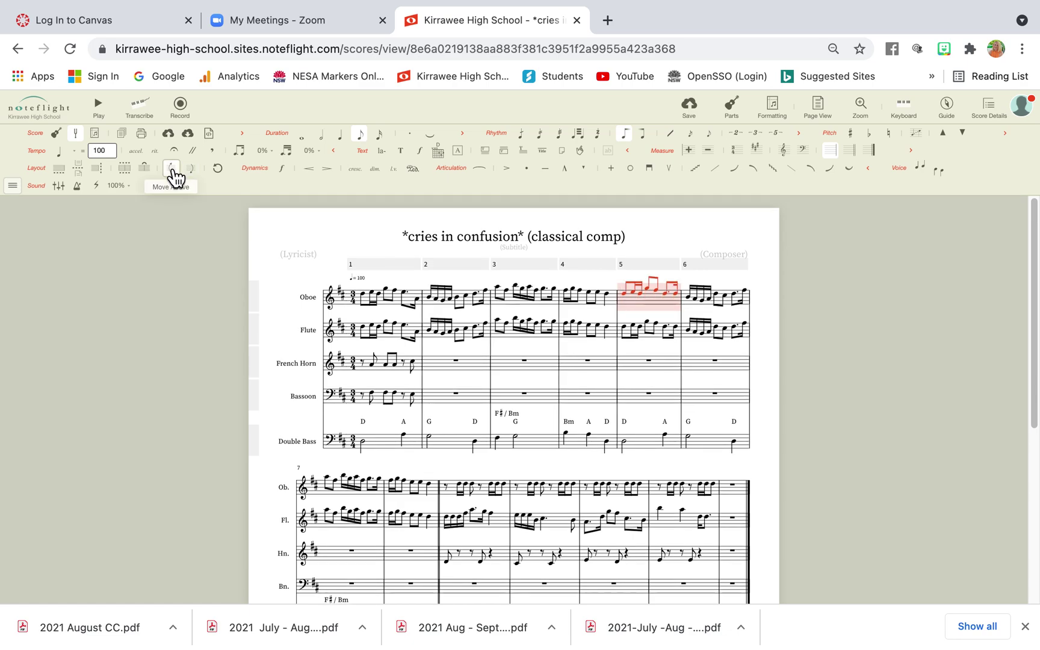
{"action": "left_click", "coordinate": [172, 171]}
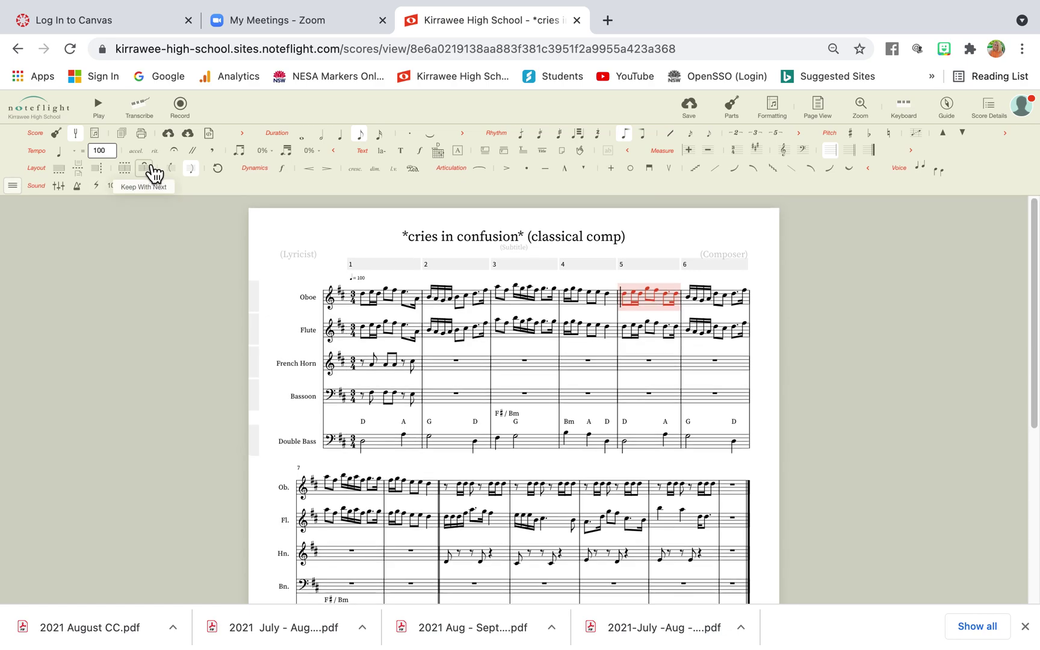
{"action": "left_click", "coordinate": [156, 174]}
{"action": "left_click", "coordinate": [716, 294]}
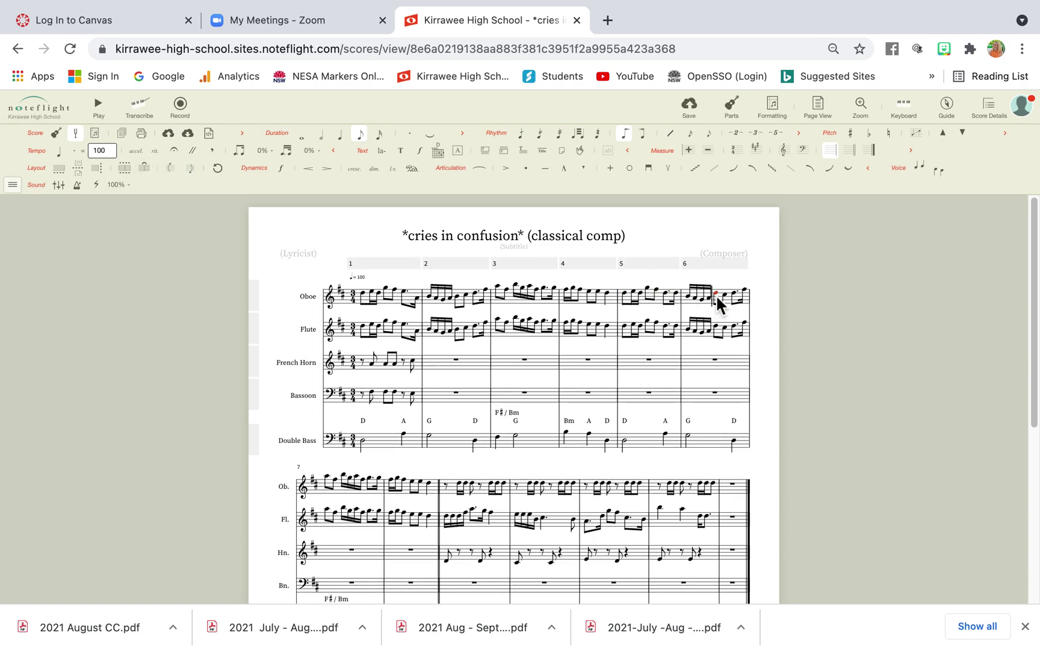
{"action": "left_click", "coordinate": [726, 299]}
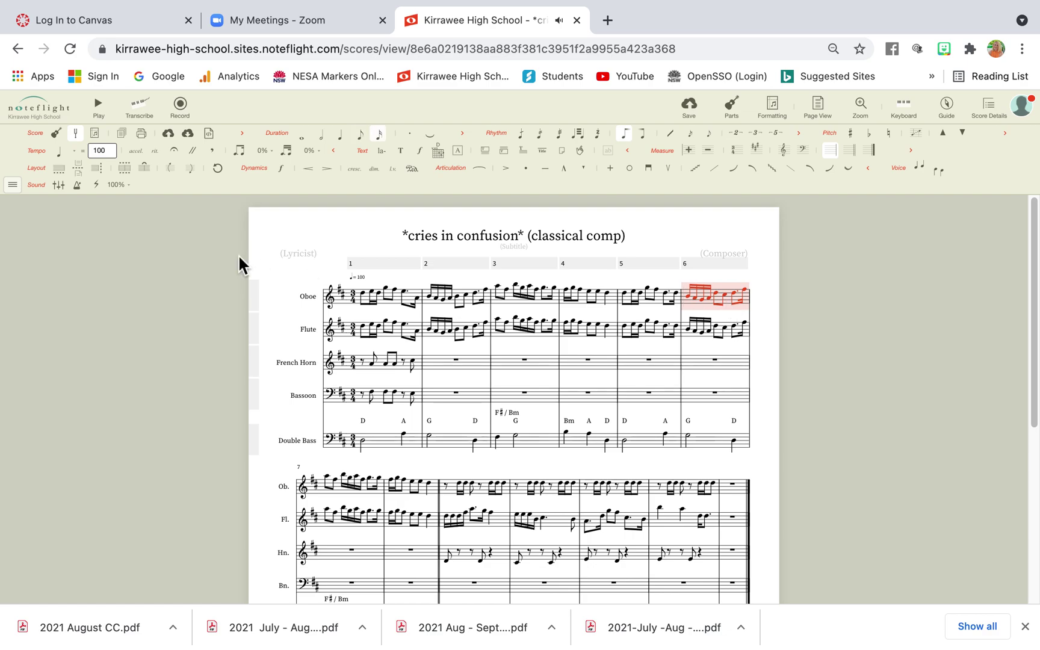
{"action": "left_click", "coordinate": [153, 172]}
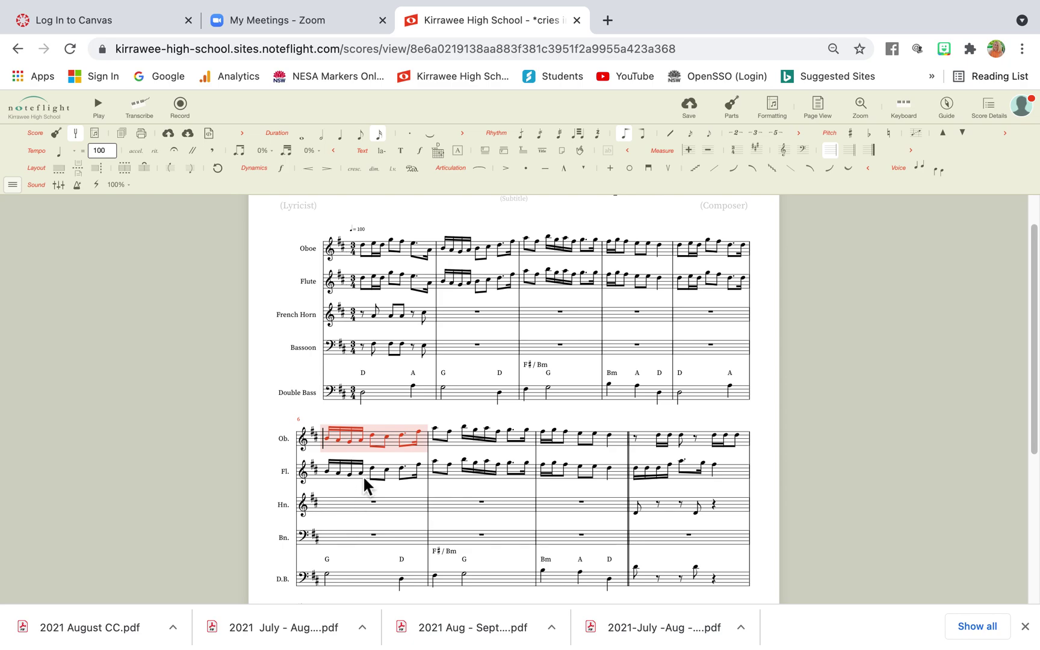
{"action": "left_click", "coordinate": [699, 250]}
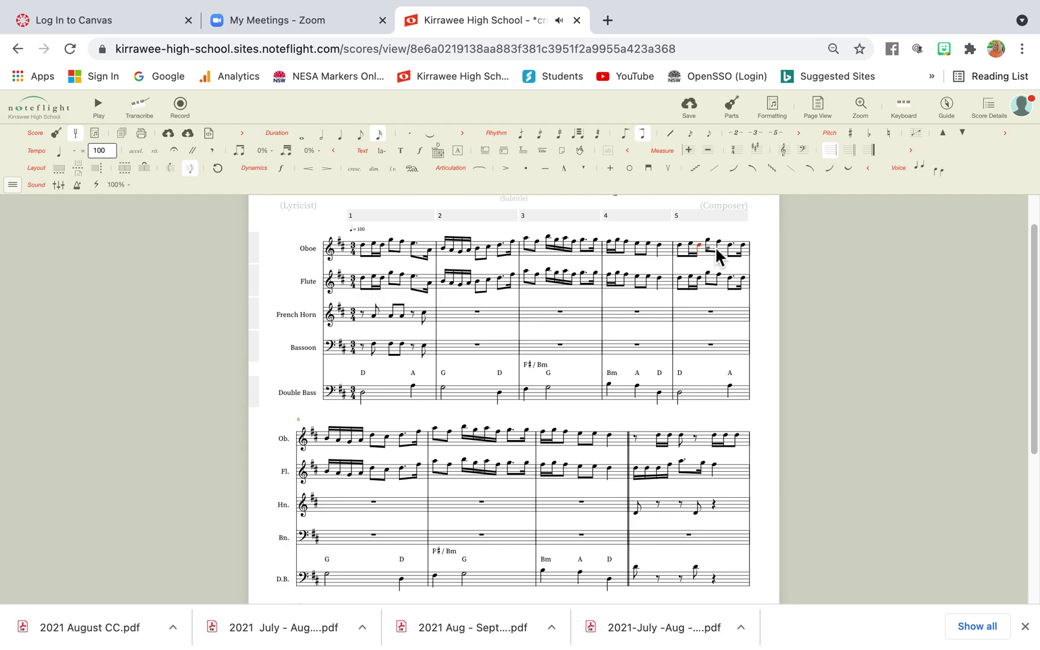
{"action": "left_click", "coordinate": [702, 250]}
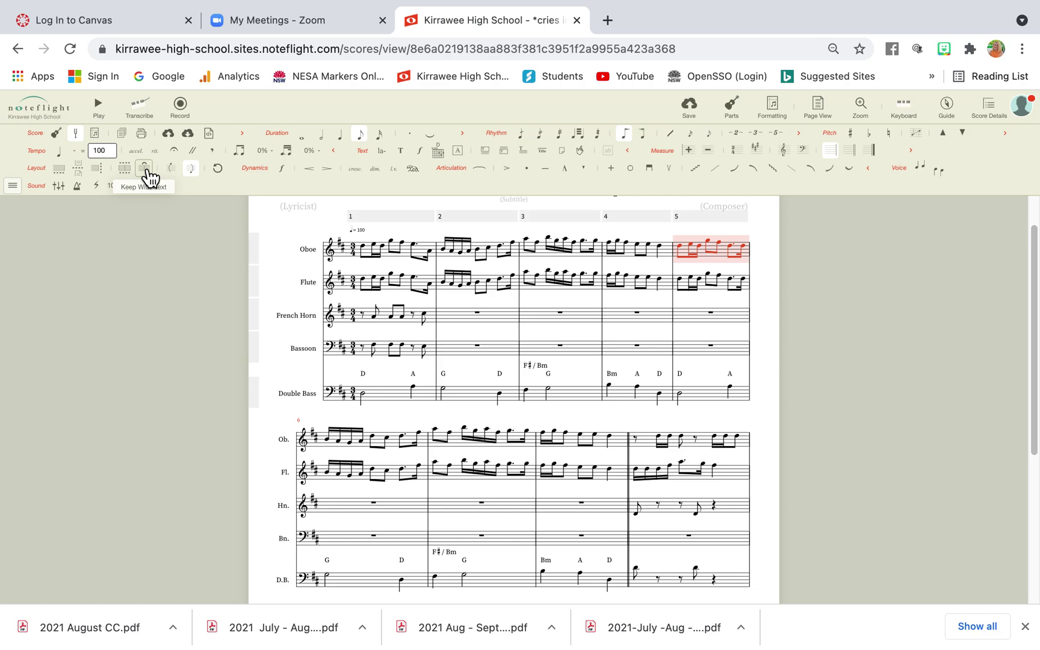
{"action": "left_click", "coordinate": [146, 172]}
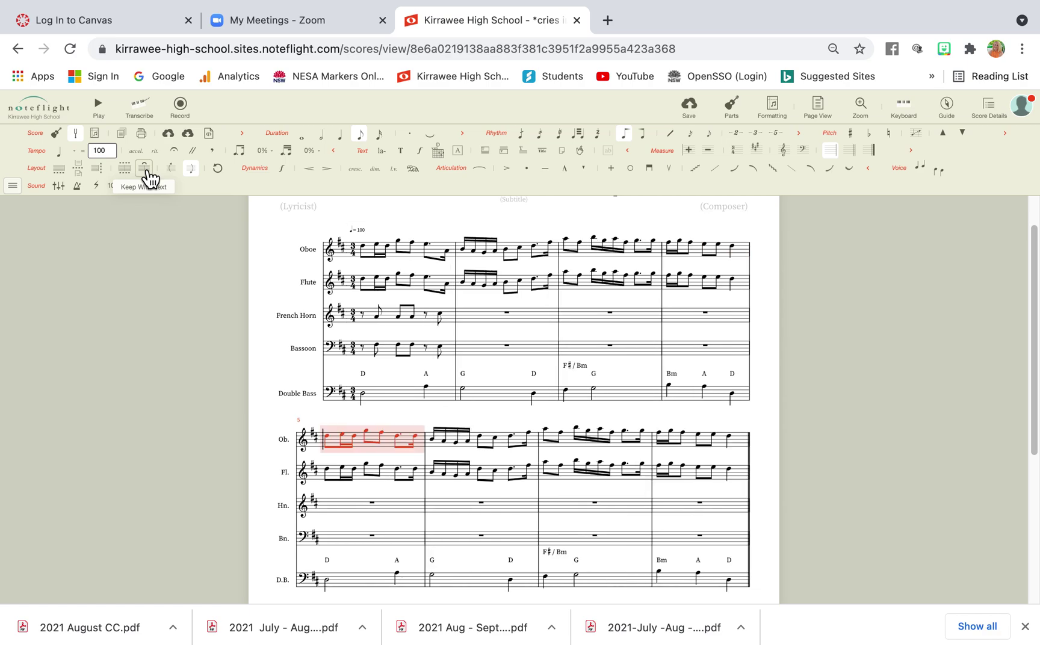
{"action": "left_click", "coordinate": [147, 173]}
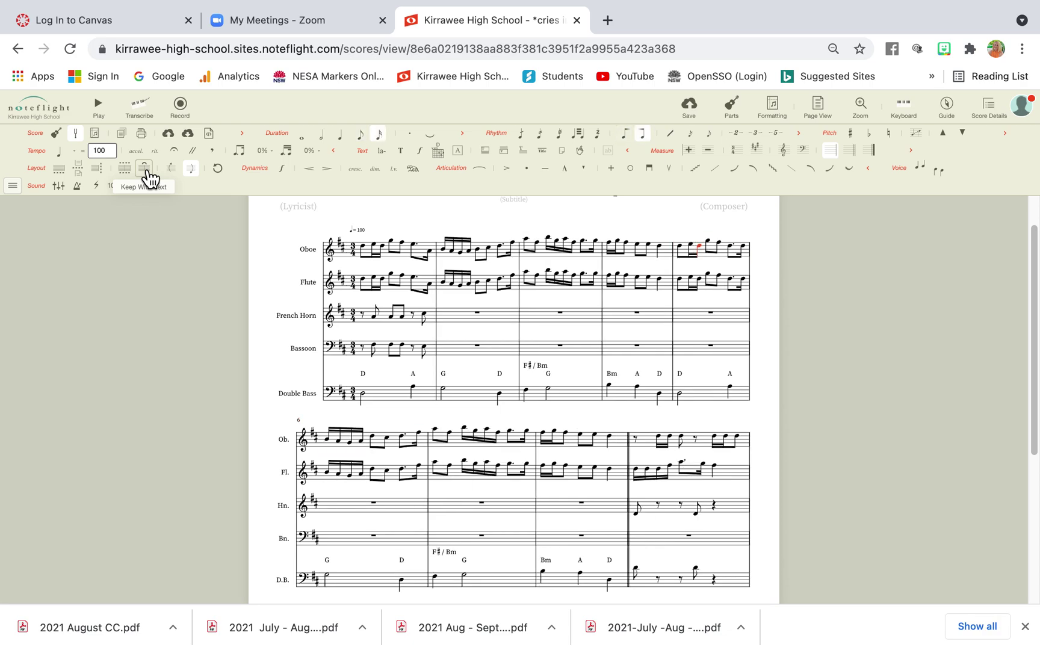
{"action": "key", "text": "ctrl+Right"}
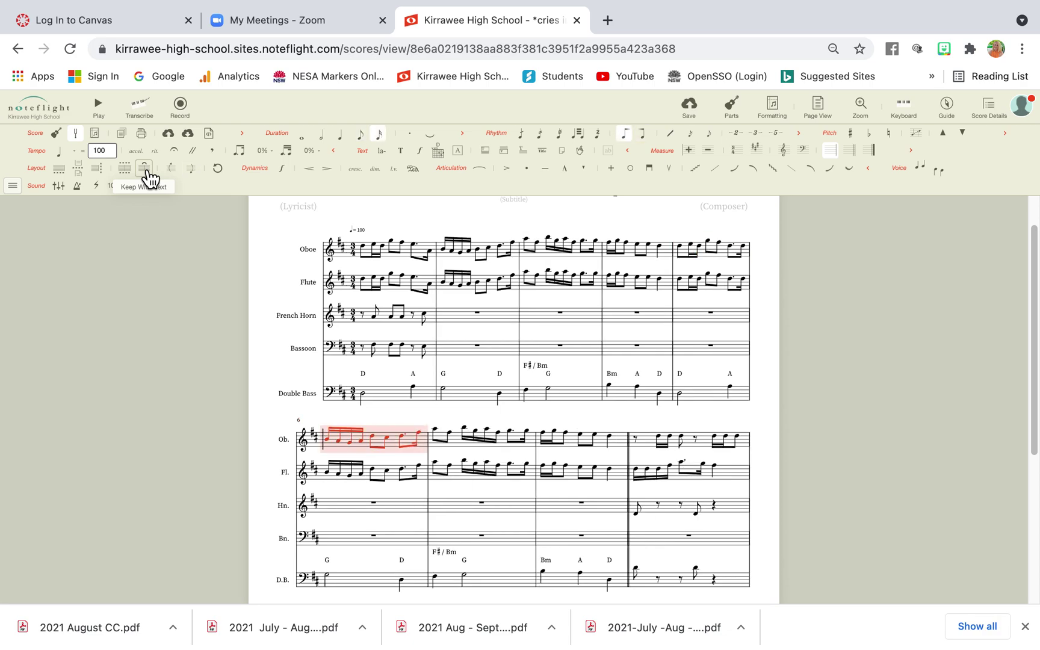
{"action": "left_click", "coordinate": [146, 173]}
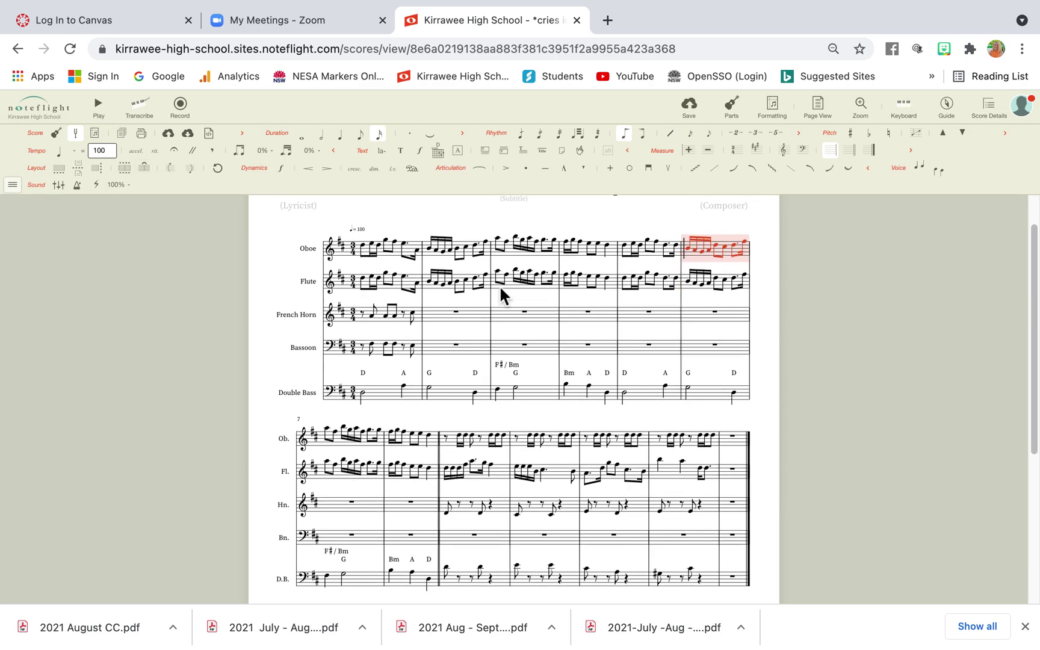
Start a new system at the oboe's bar 5 and keep bars 5–8 together on it
{"action": "left_click", "coordinate": [653, 254]}
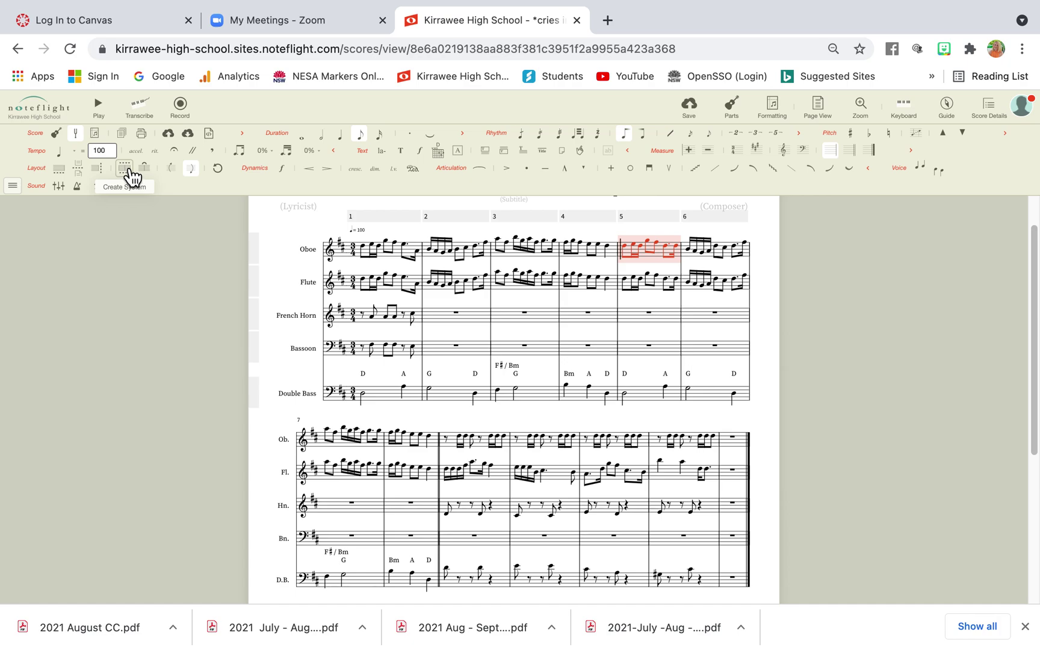
{"action": "left_click", "coordinate": [128, 170]}
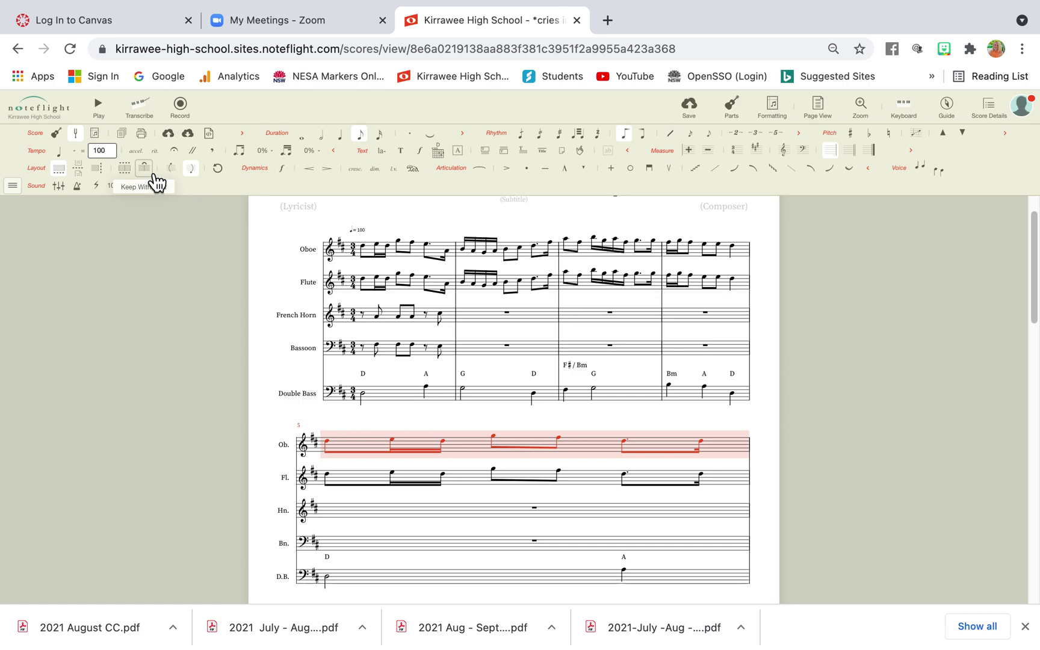
{"action": "left_click", "coordinate": [155, 175]}
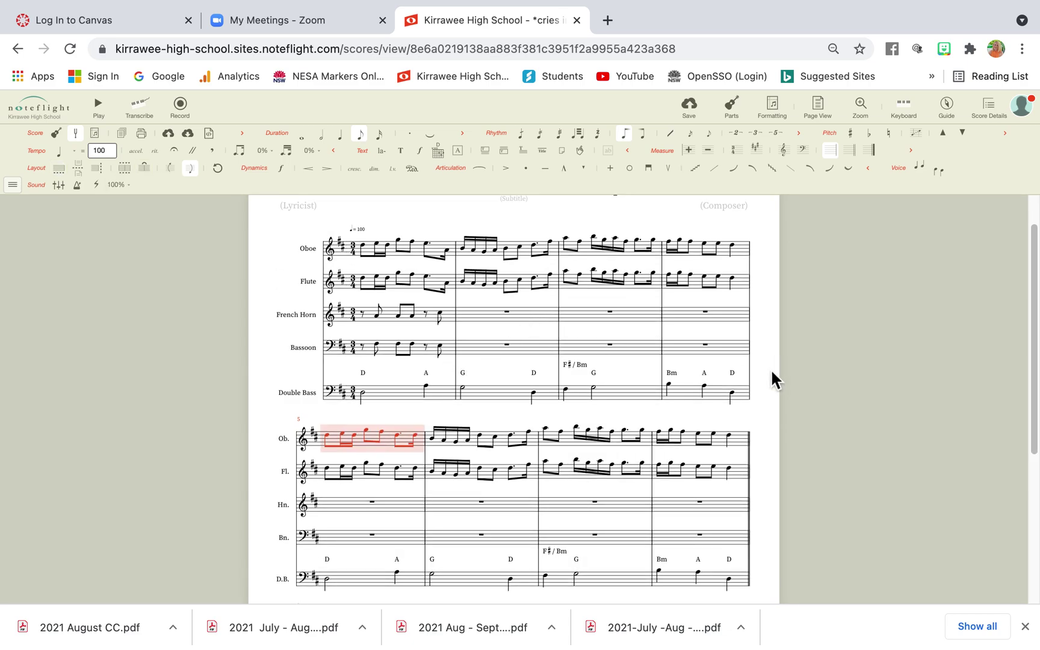
{"action": "scroll", "coordinate": [739, 485], "scroll_direction": "down", "scroll_amount": 2}
{"action": "scroll", "coordinate": [737, 476], "scroll_direction": "down", "scroll_amount": 8}
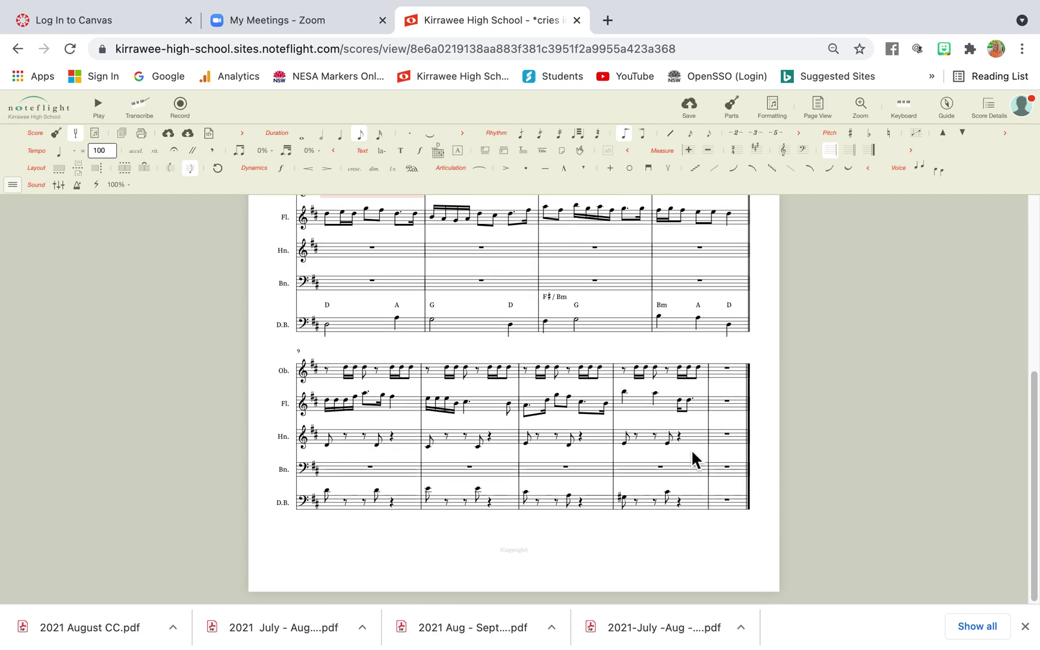
{"action": "scroll", "coordinate": [681, 430], "scroll_direction": "up", "scroll_amount": 10}
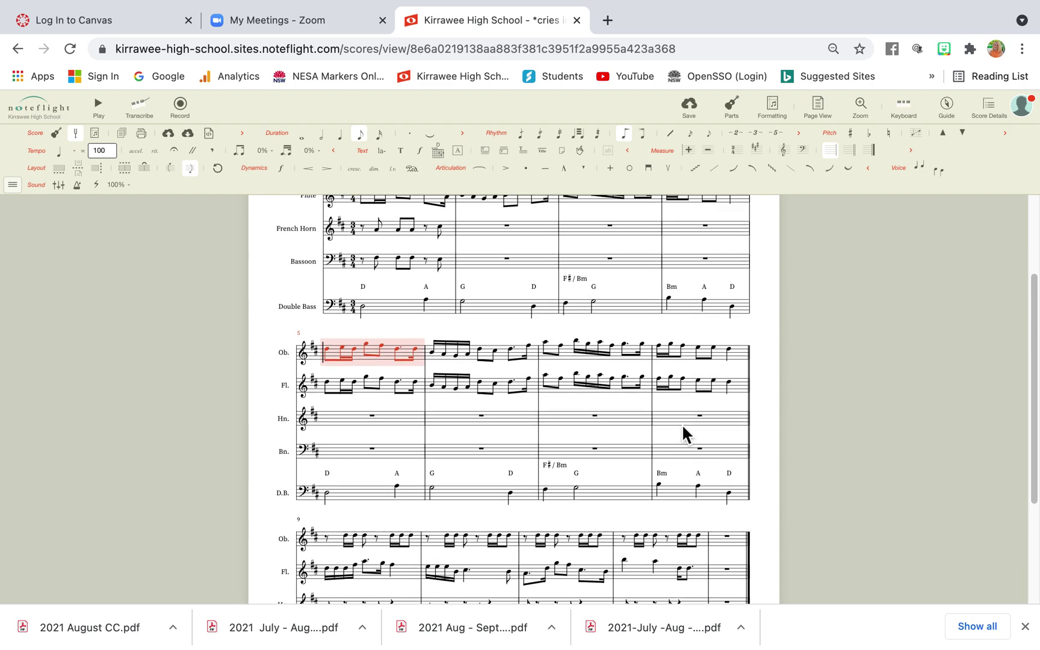
{"action": "scroll", "coordinate": [682, 426], "scroll_direction": "up", "scroll_amount": 1}
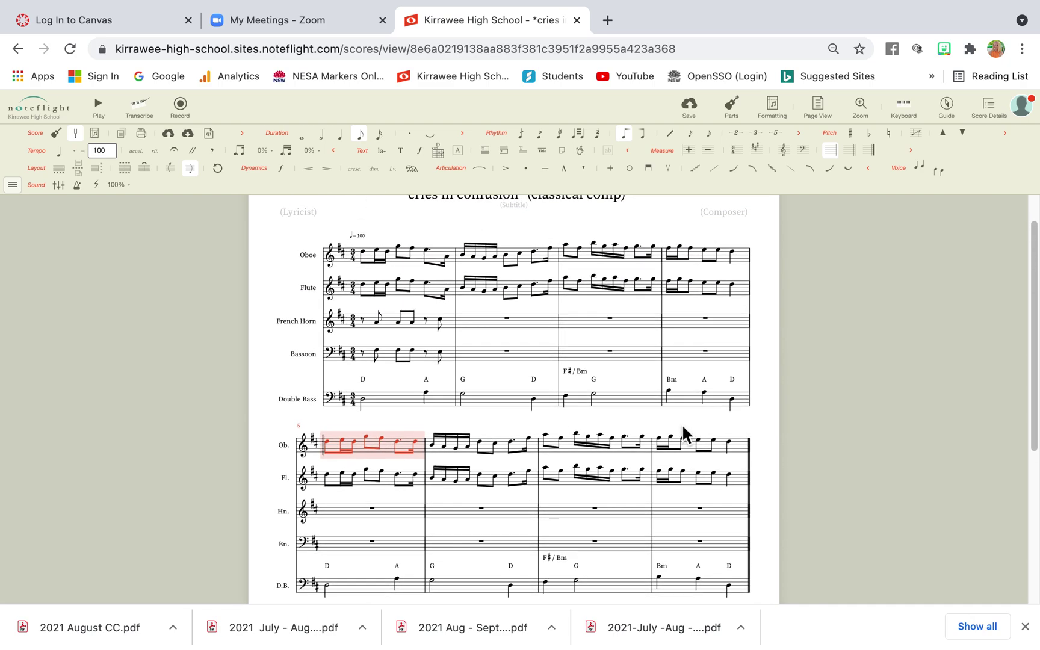
{"action": "scroll", "coordinate": [683, 429], "scroll_direction": "up", "scroll_amount": 2}
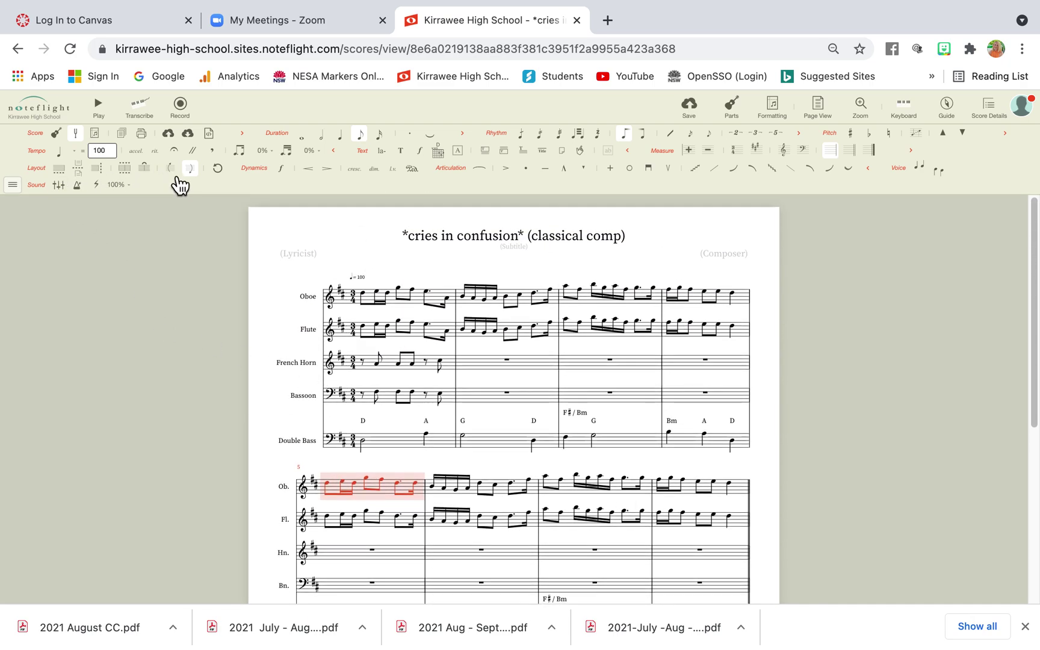